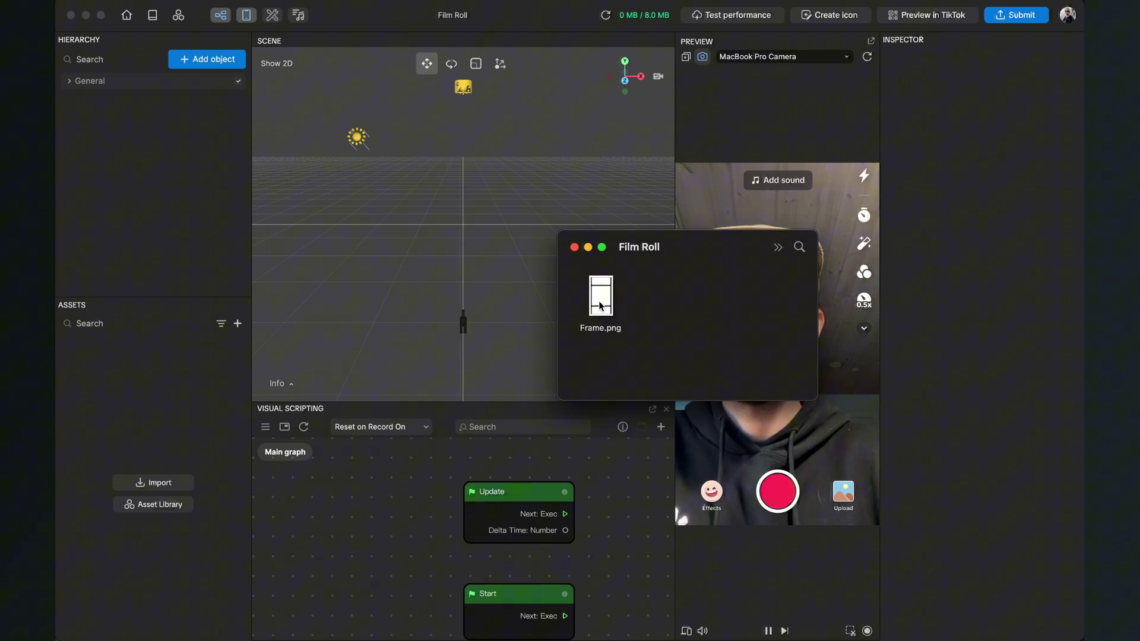
Step: Import Frame.png from the Film Roll folder into the project's Assets panel
{"action": "left_click_drag", "start_coordinate": [601, 301], "coordinate": [237, 454]}
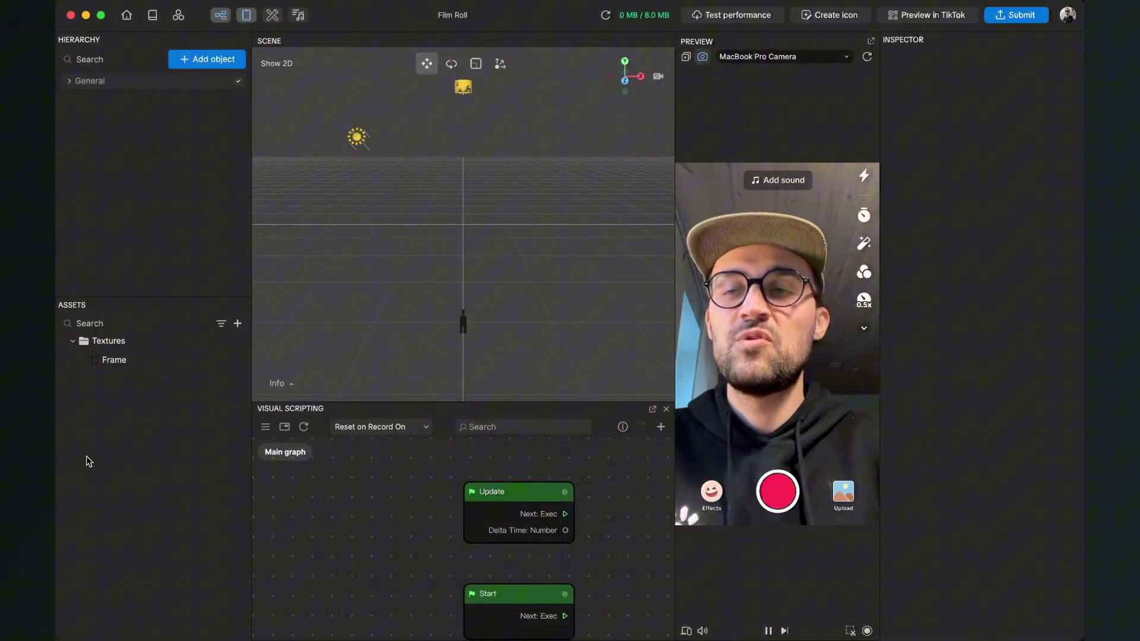
Step: Set the Frame texture's Compression Type to None to keep its 576 x 1024 resolution
{"action": "left_click", "coordinate": [142, 368]}
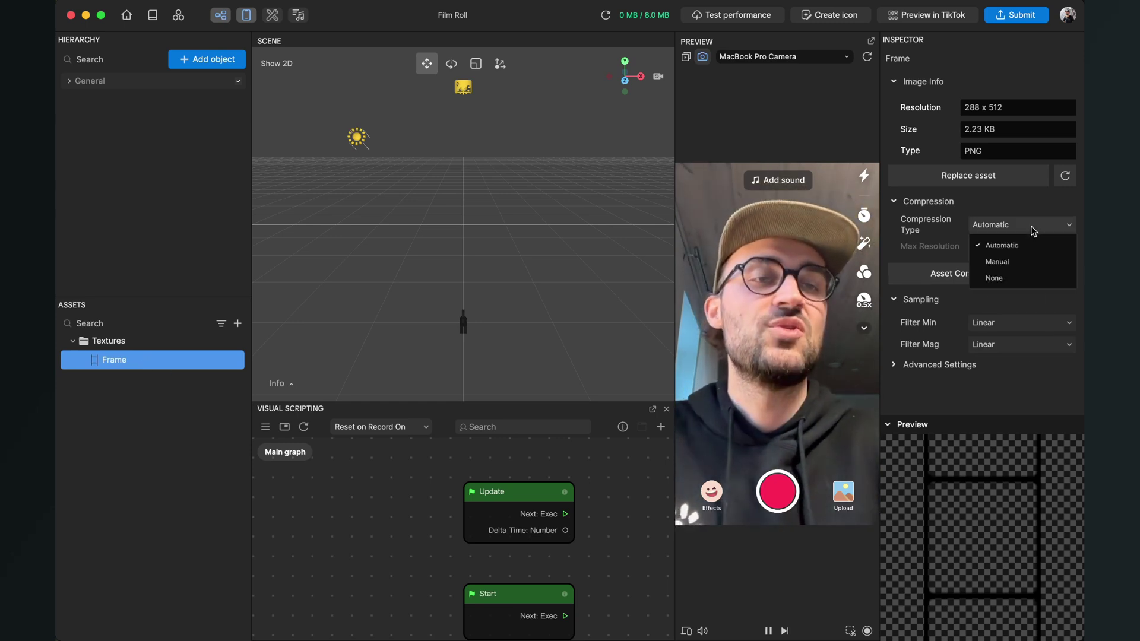
{"action": "left_click", "coordinate": [995, 278]}
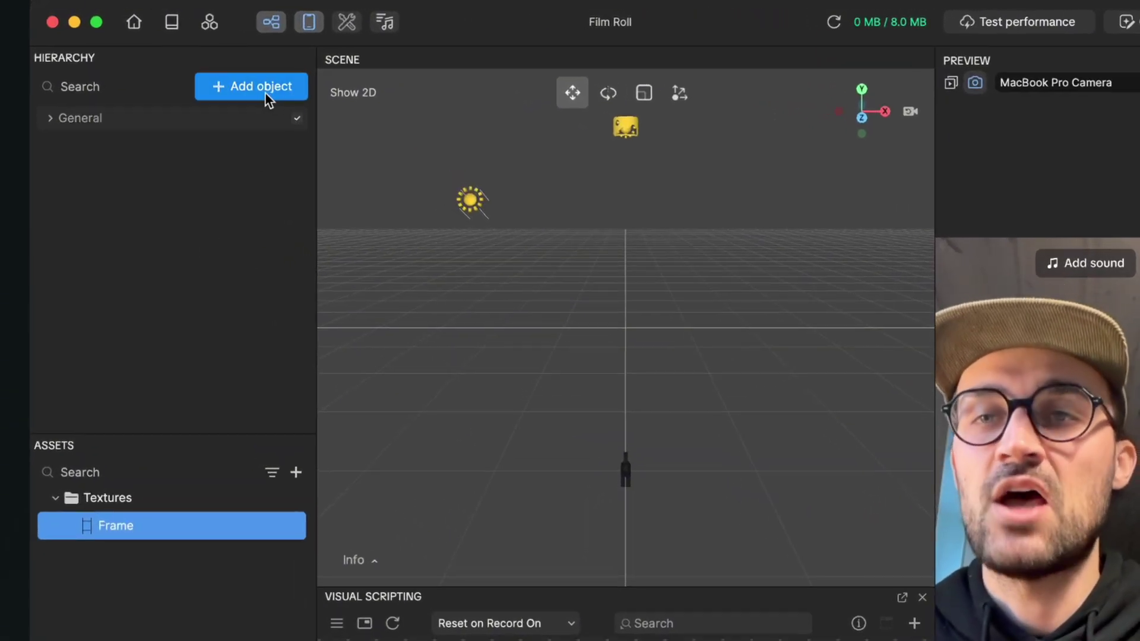
Step: Add a 2D Screen Image under the 2D Camera and give it the Frame texture
{"action": "left_click", "coordinate": [265, 93]}
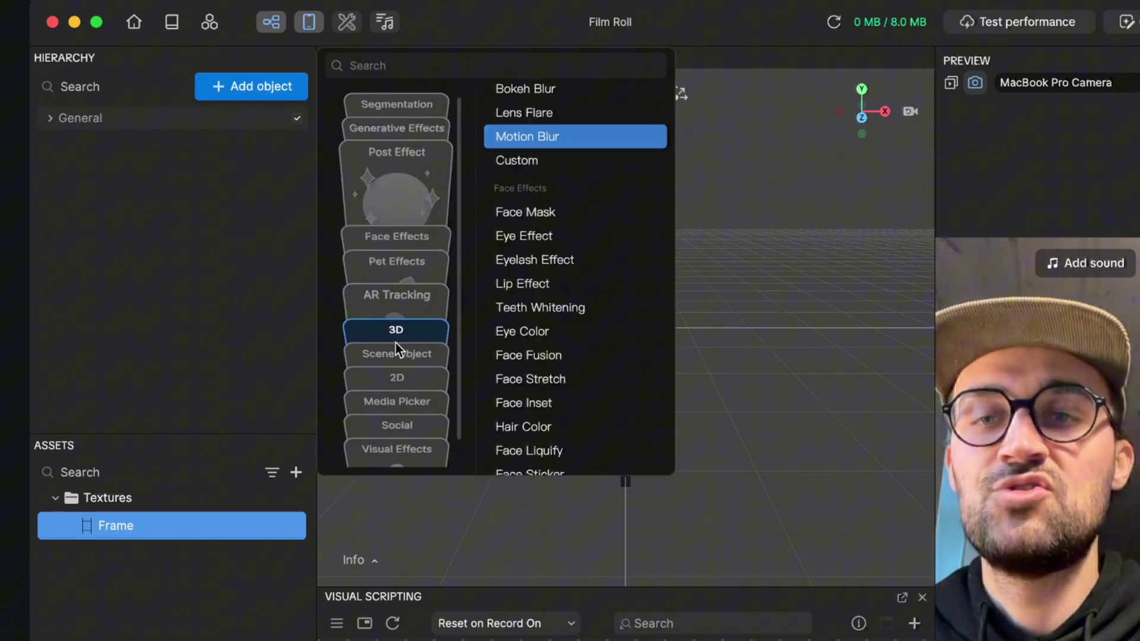
{"action": "left_click", "coordinate": [395, 358]}
{"action": "mouse_move", "coordinate": [536, 349]}
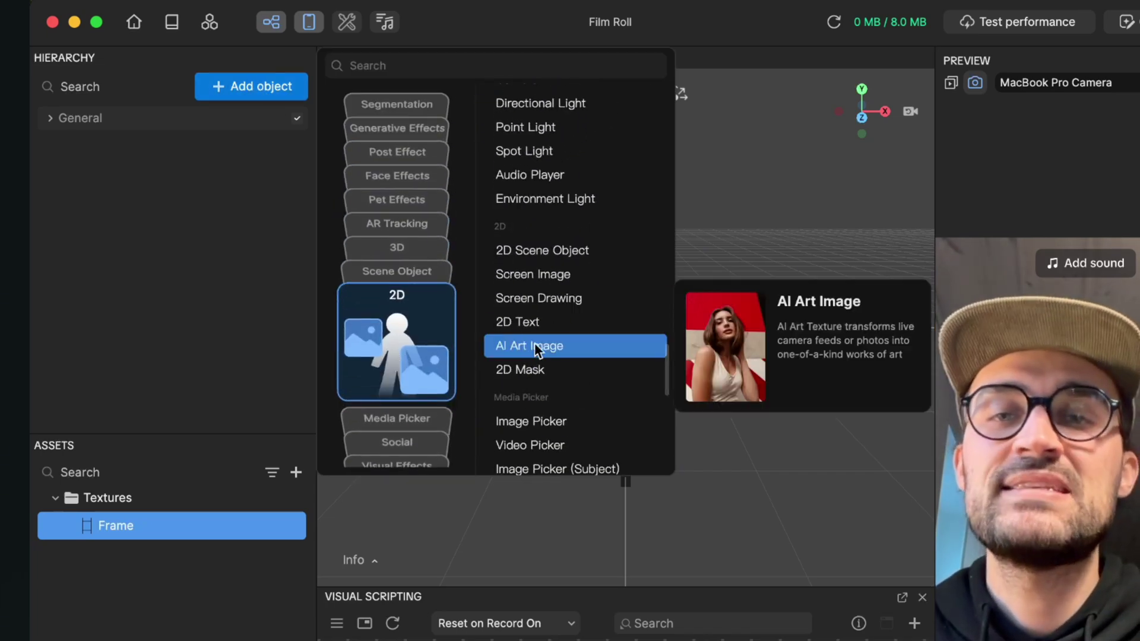
{"action": "left_click", "coordinate": [557, 273]}
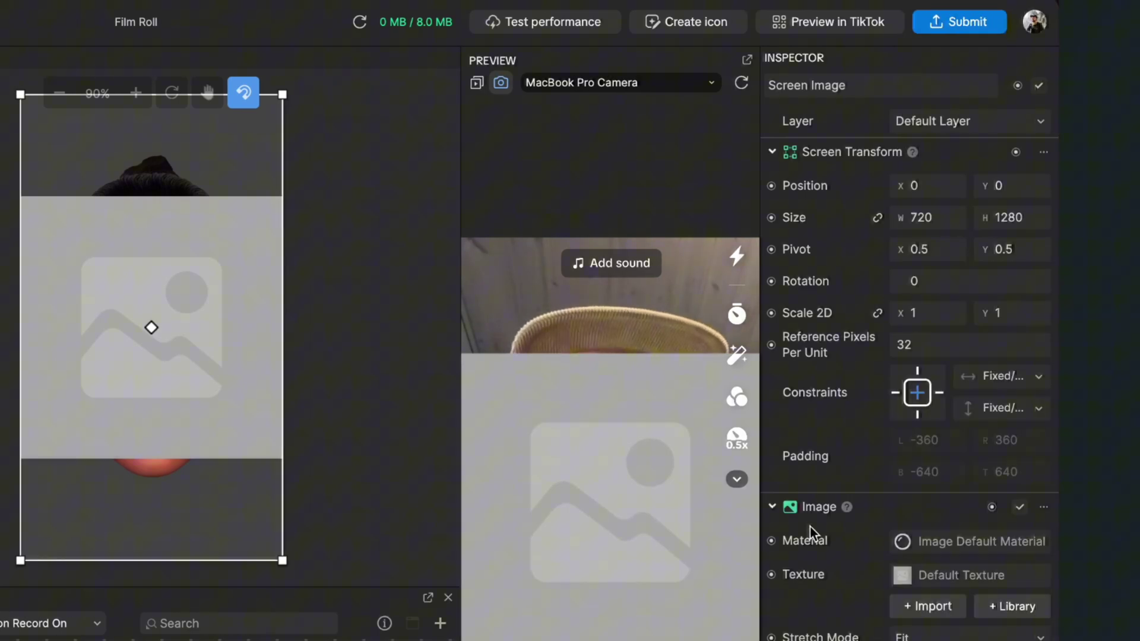
{"action": "left_click", "coordinate": [949, 575]}
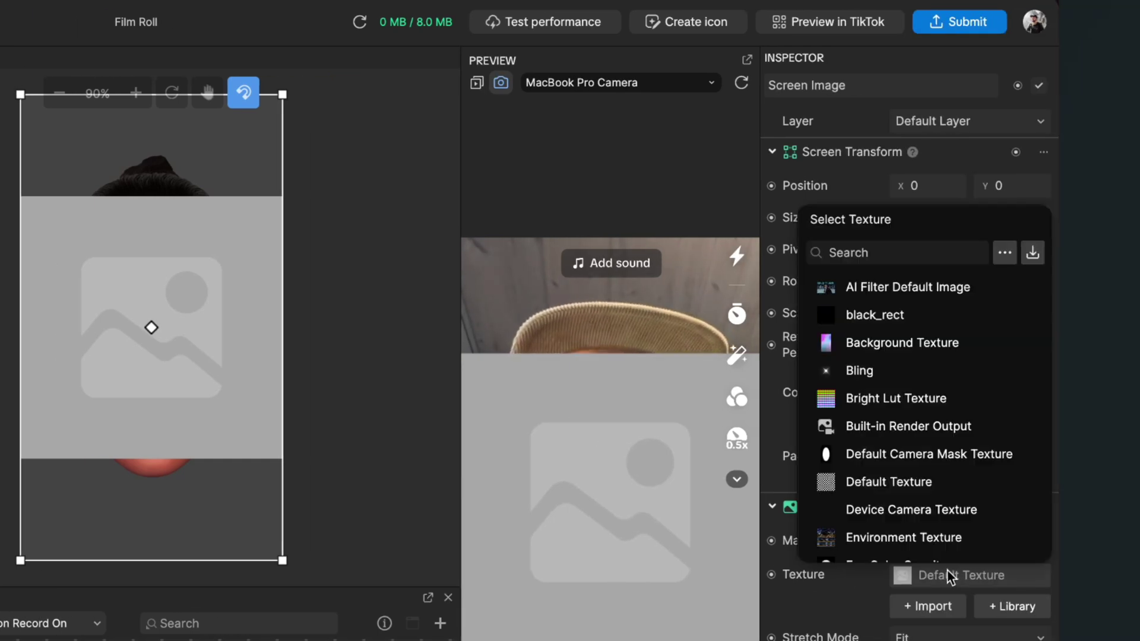
{"action": "scroll", "coordinate": [950, 460], "scroll_direction": "down", "scroll_amount": 10}
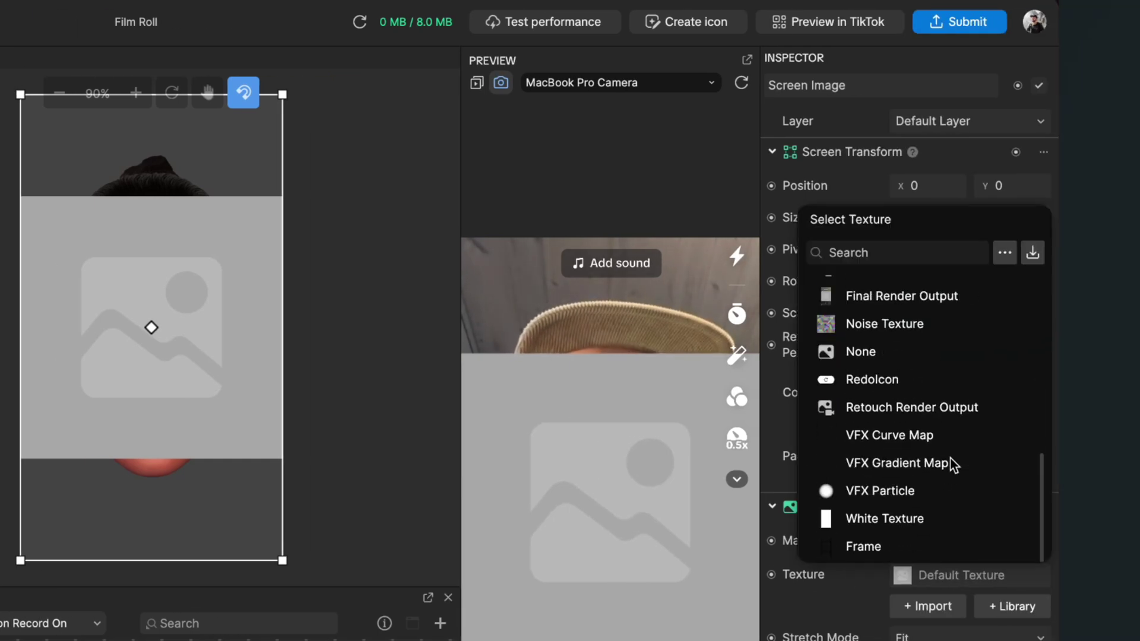
{"action": "left_click", "coordinate": [891, 546]}
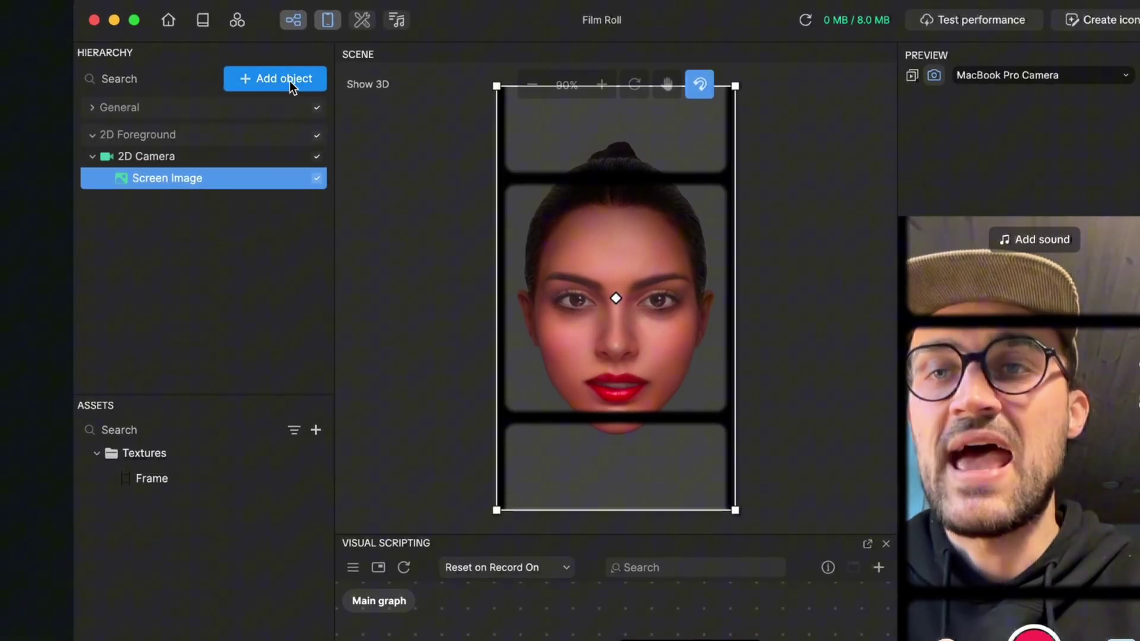
Step: Add a second Screen Image named 'Up' using the Built-in Render Output texture
{"action": "left_click", "coordinate": [289, 79]}
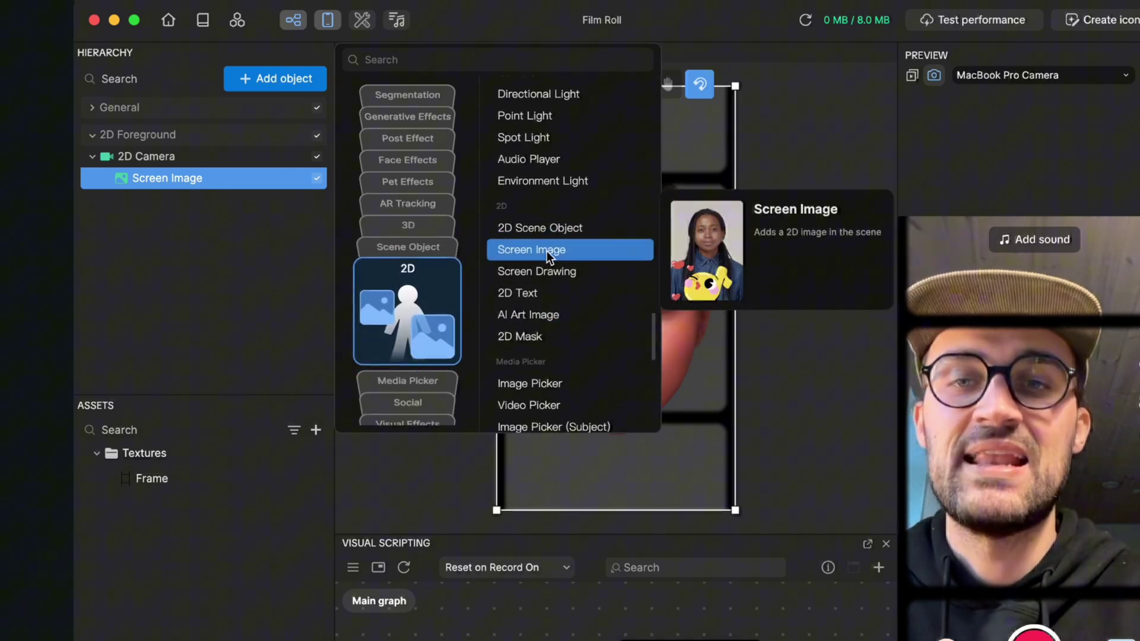
{"action": "left_click", "coordinate": [547, 251]}
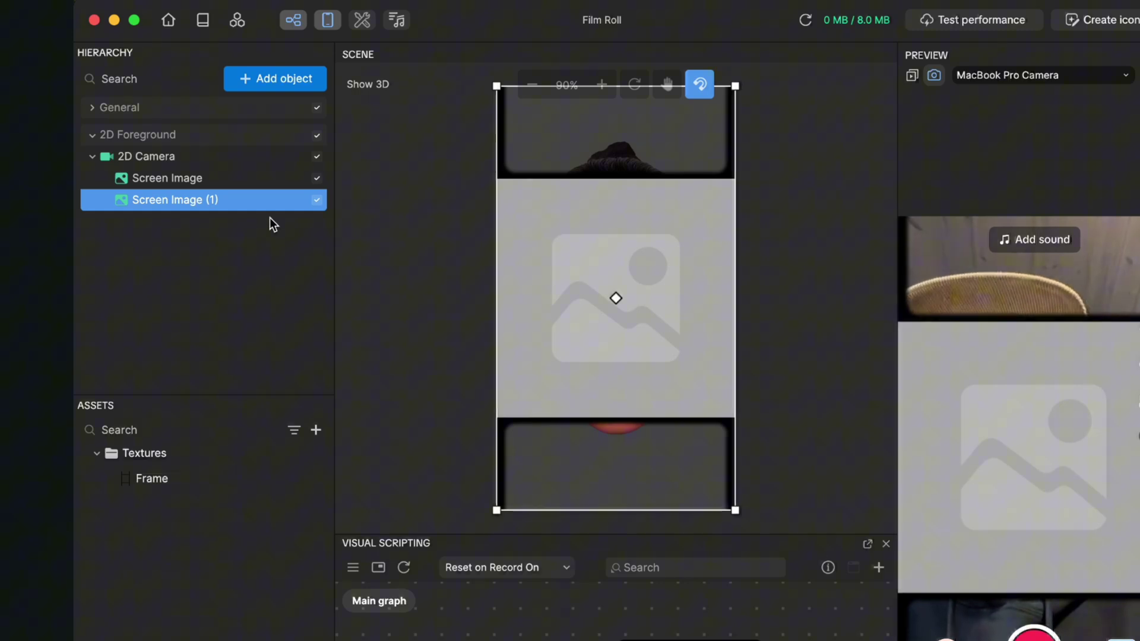
{"action": "right_click", "coordinate": [214, 209]}
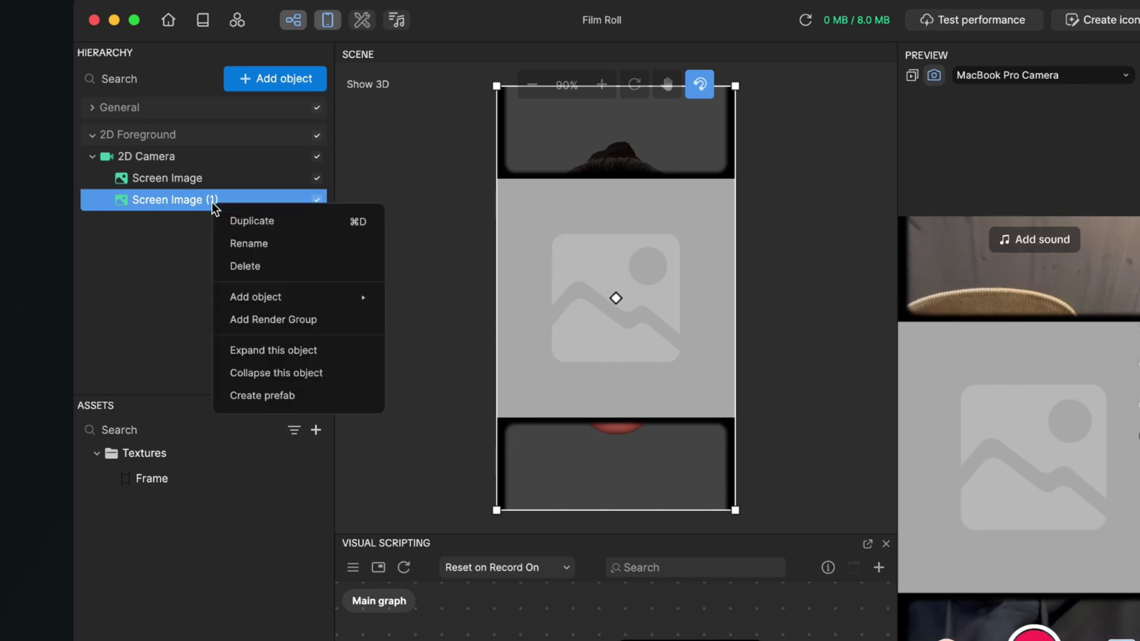
{"action": "left_click", "coordinate": [233, 250]}
{"action": "type", "text": "Up"}
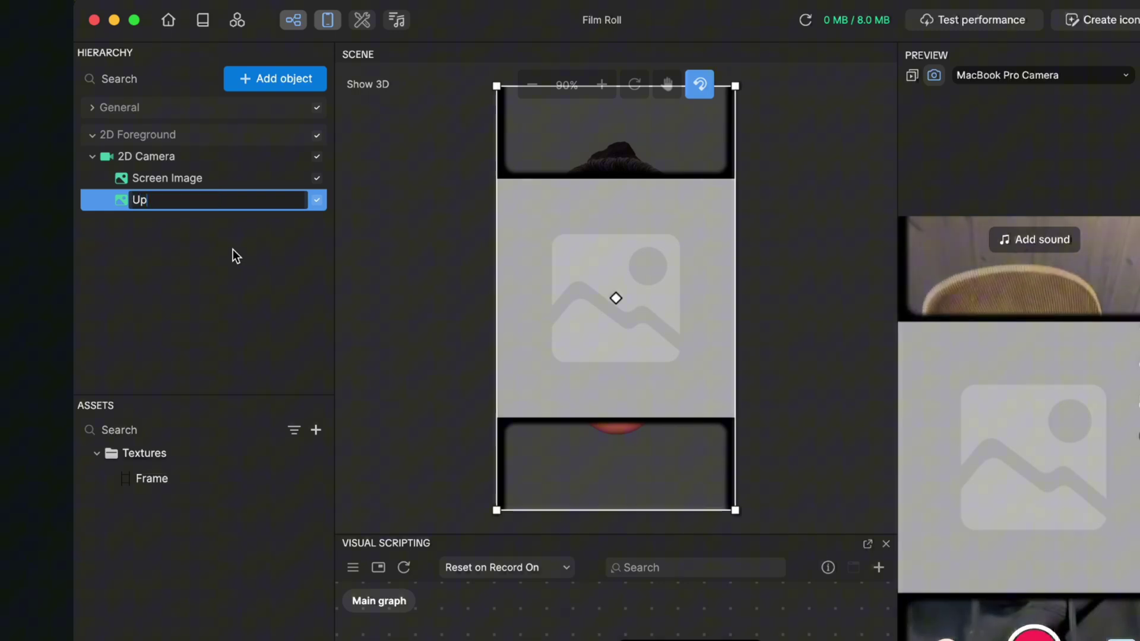
{"action": "key", "text": "Return"}
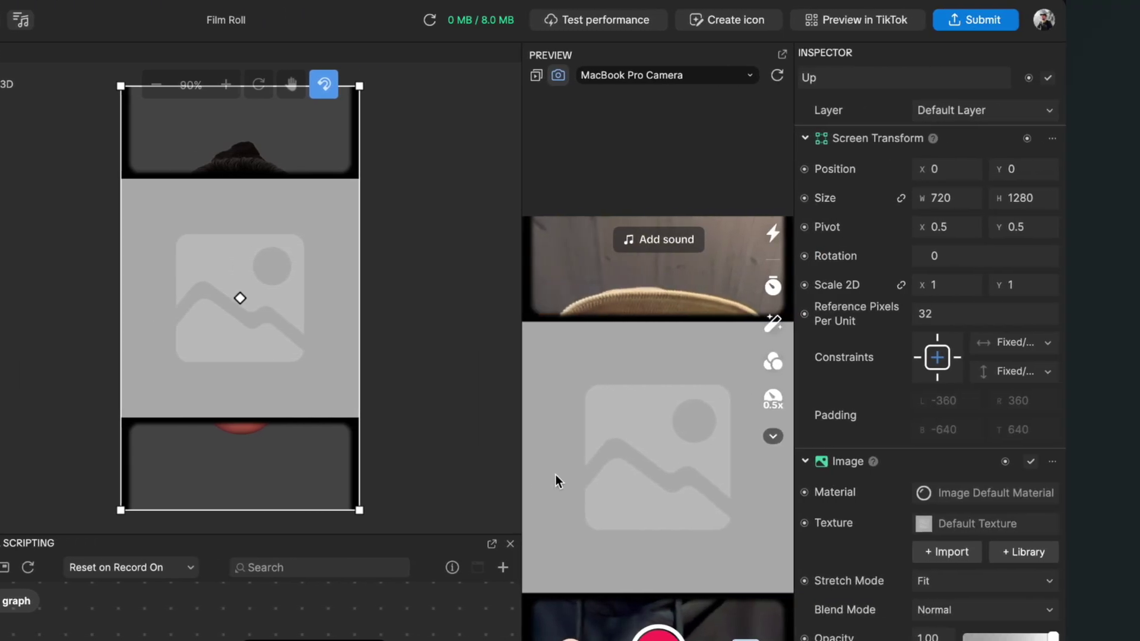
{"action": "left_click", "coordinate": [947, 528]}
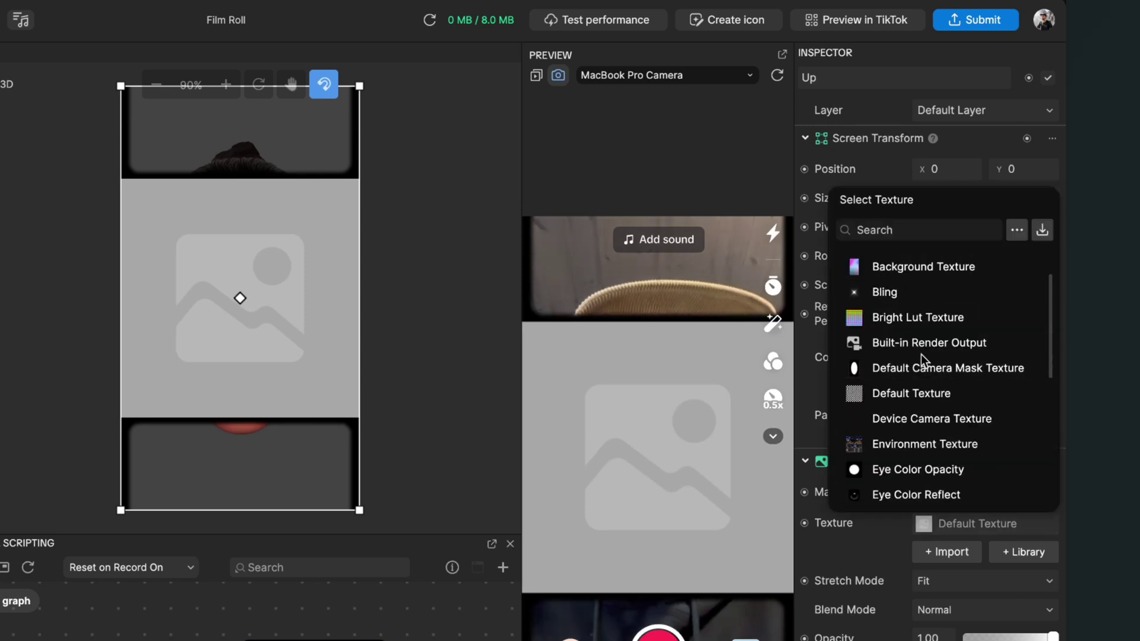
{"action": "left_click", "coordinate": [910, 345]}
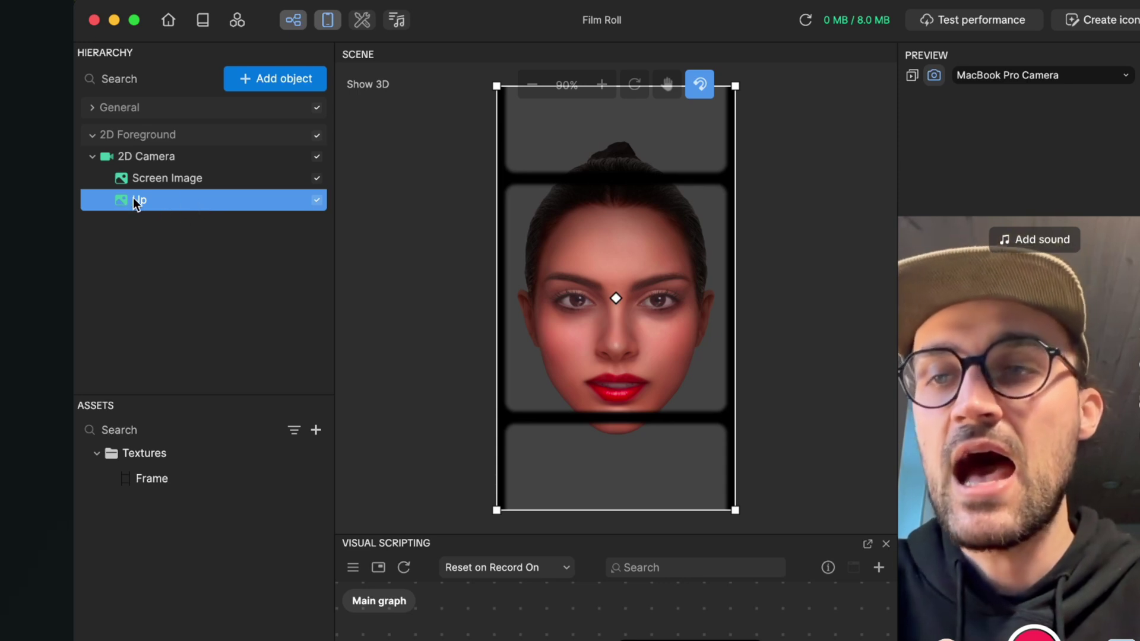
Step: Place Up above Screen Image in the Hierarchy and raise it into the top film window
{"action": "left_click_drag", "start_coordinate": [137, 205], "coordinate": [158, 179]}
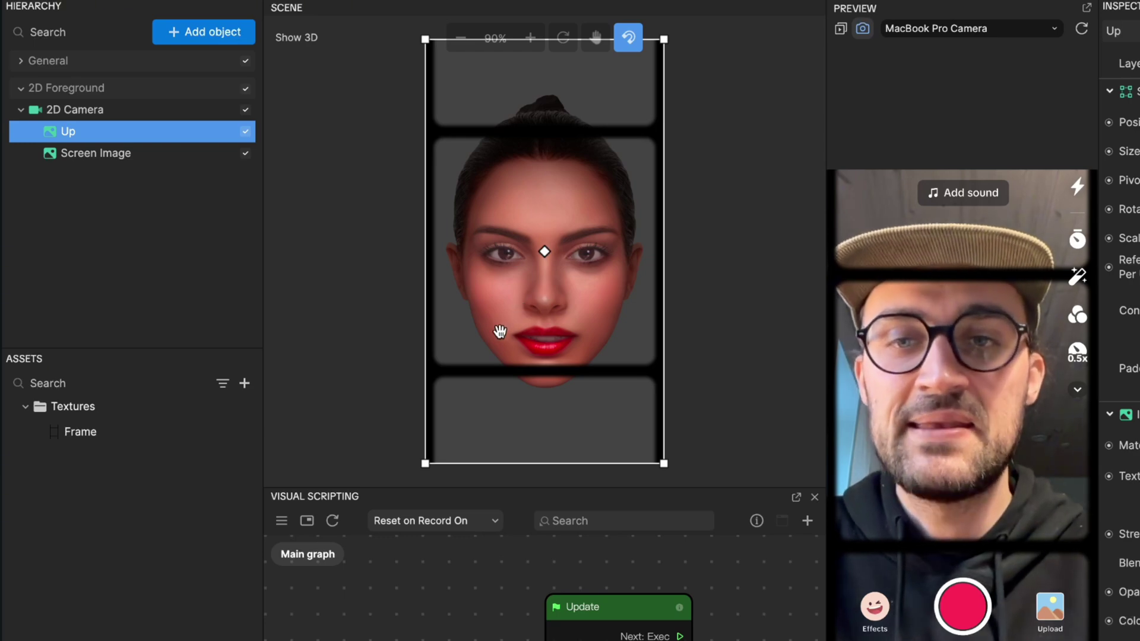
{"action": "left_click_drag", "start_coordinate": [500, 333], "coordinate": [502, 278]}
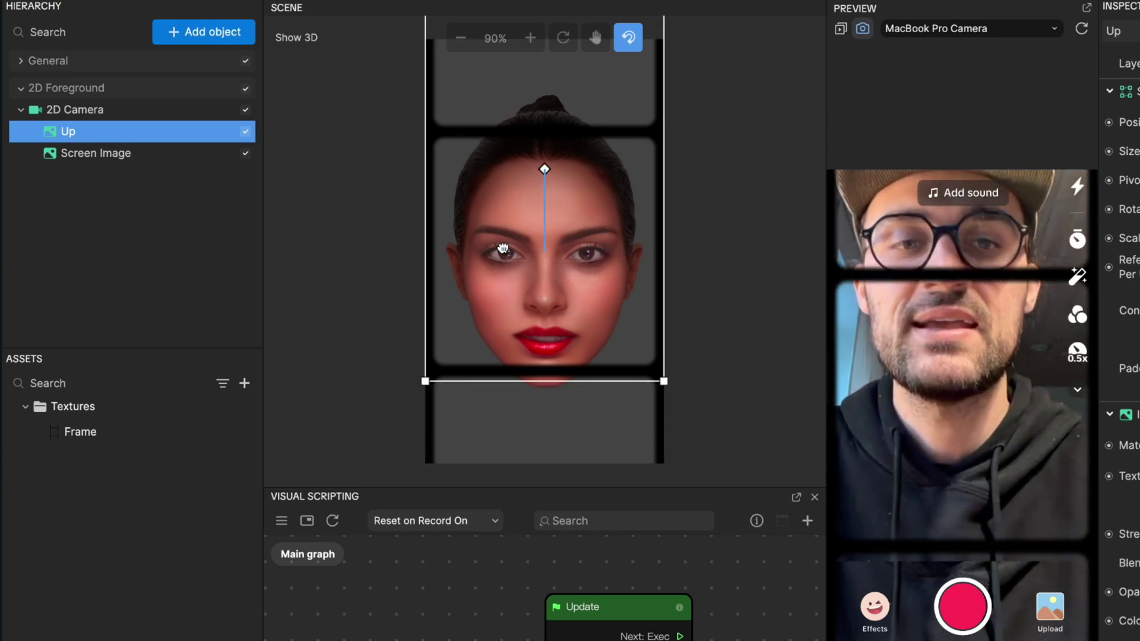
{"action": "left_click_drag", "start_coordinate": [503, 248], "coordinate": [509, 68]}
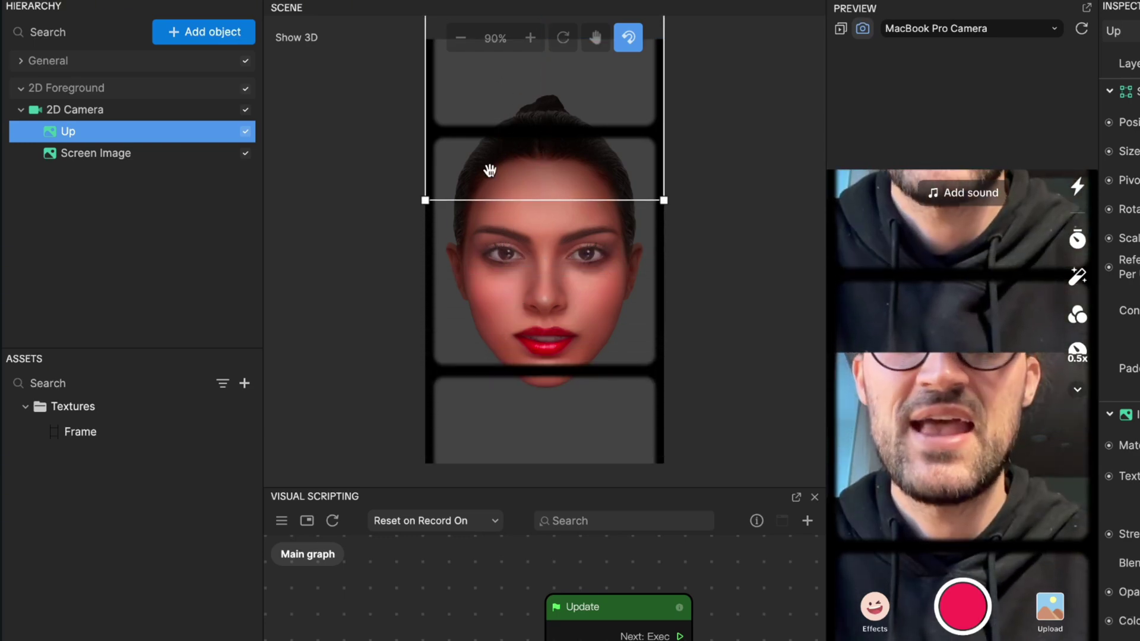
{"action": "left_click_drag", "start_coordinate": [489, 171], "coordinate": [488, 116]}
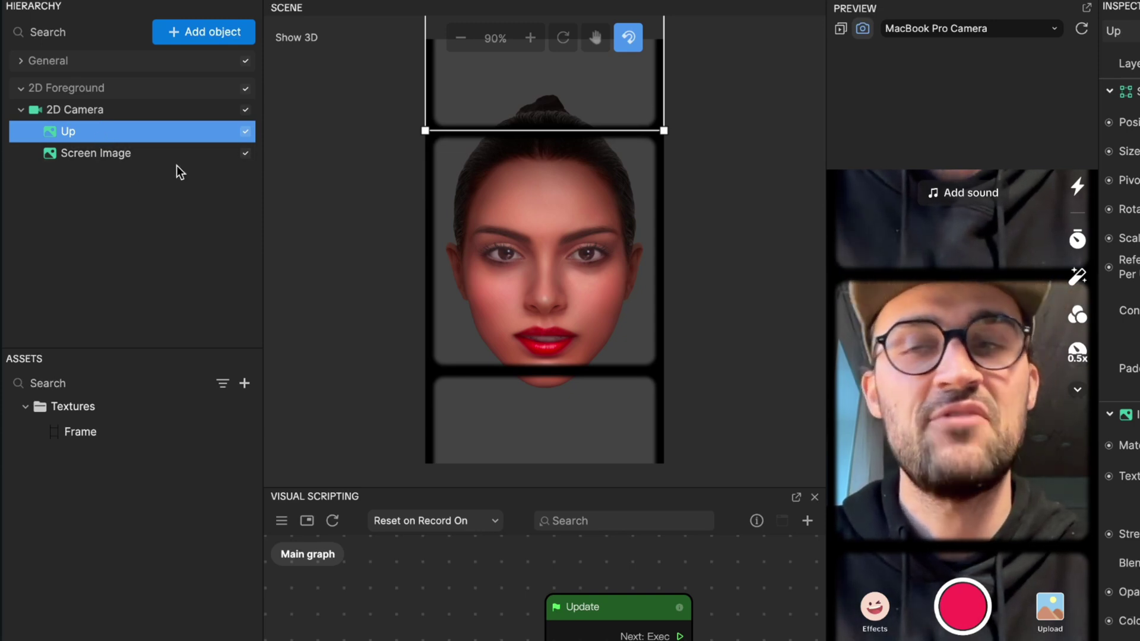
Step: Duplicate Up, rename the copy 'Down', and move it into the bottom film window
{"action": "double_click", "coordinate": [67, 135]}
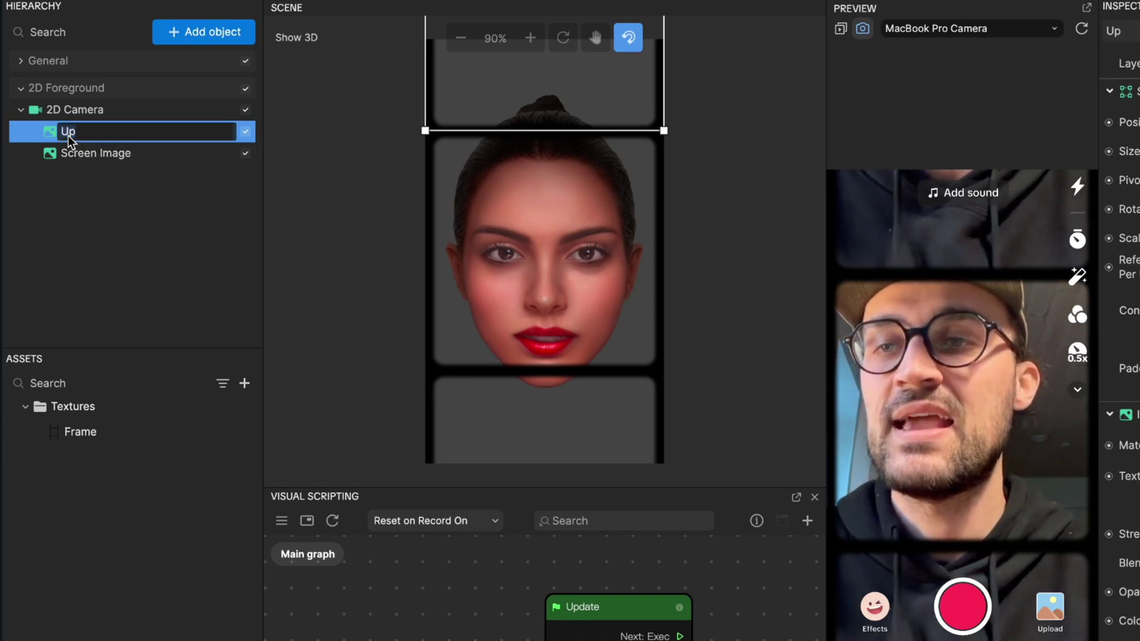
{"action": "left_click", "coordinate": [51, 139]}
{"action": "right_click", "coordinate": [51, 135]}
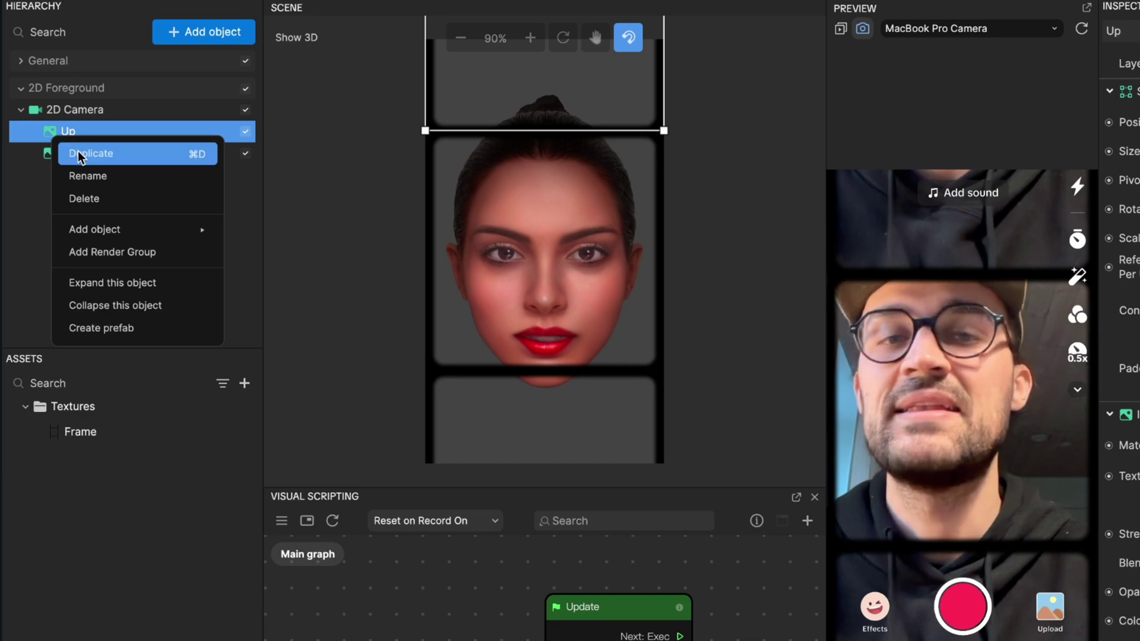
{"action": "left_click", "coordinate": [77, 152]}
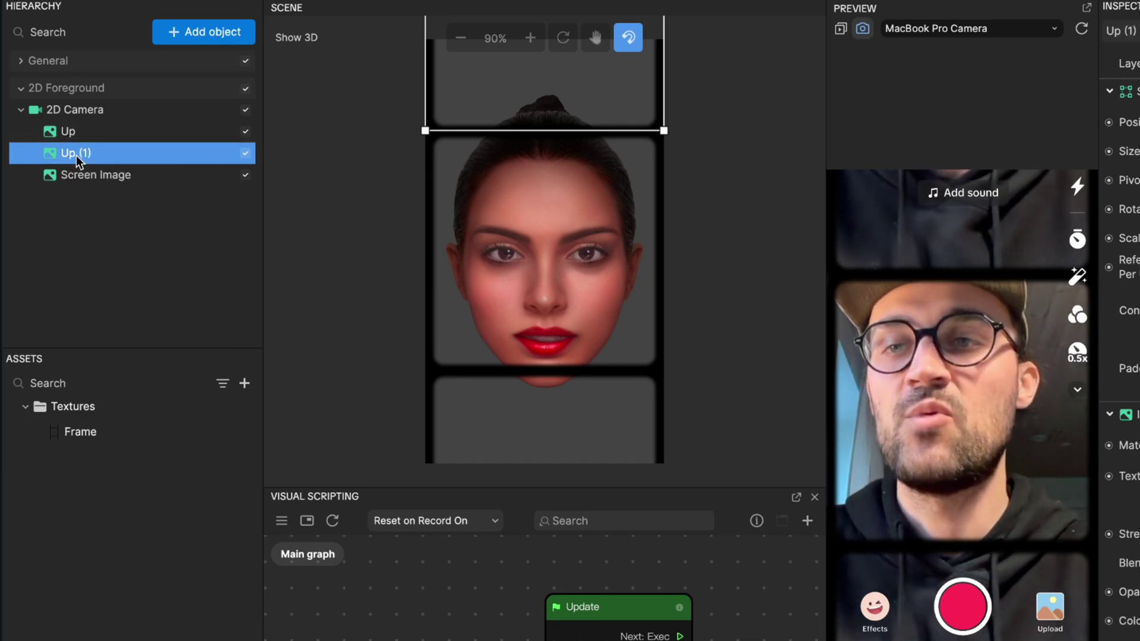
{"action": "right_click", "coordinate": [73, 153]}
{"action": "left_click", "coordinate": [109, 188]}
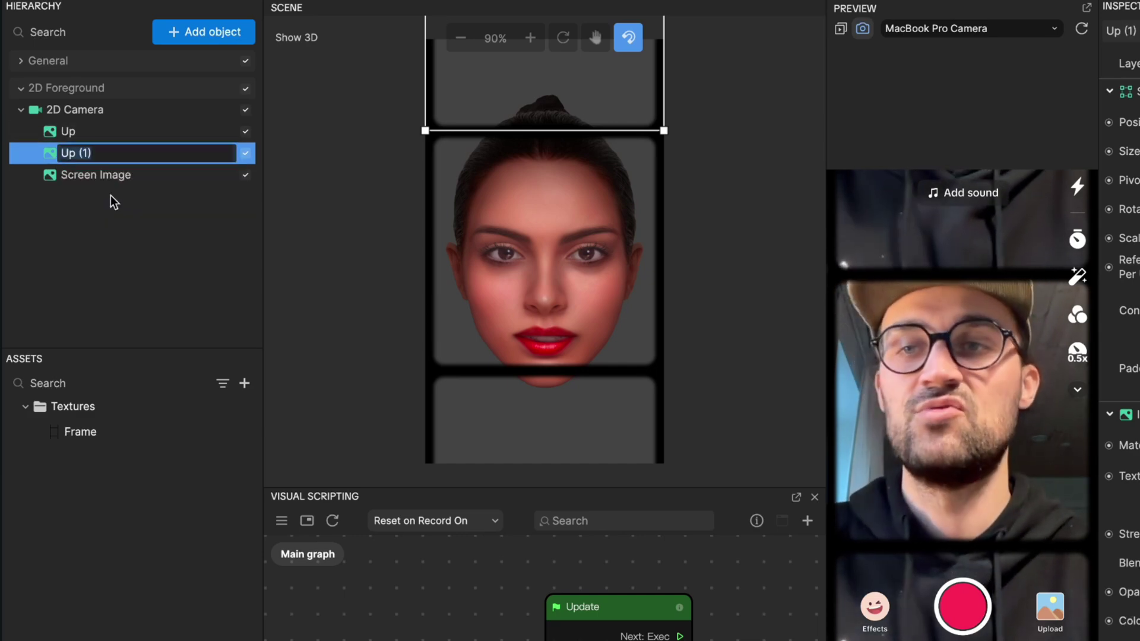
{"action": "type", "text": "Down"}
{"action": "key", "text": "Return"}
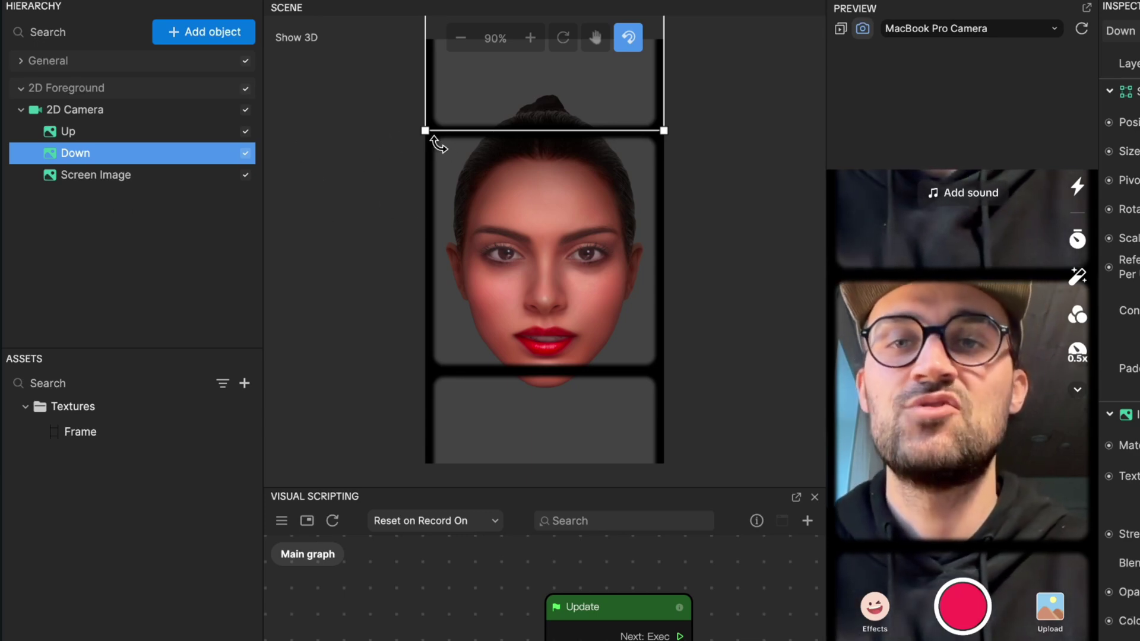
{"action": "left_click_drag", "start_coordinate": [558, 110], "coordinate": [603, 392]}
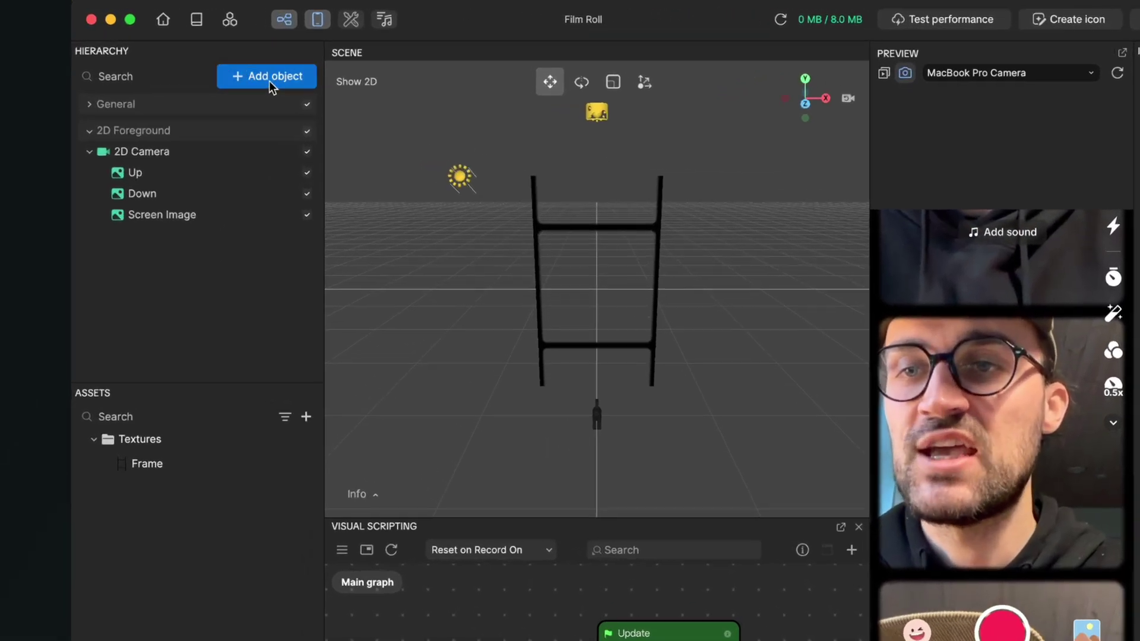
Step: Add a Grain post effect (Strength 0.50, Color 0.50, Speed 5.00)
{"action": "left_click", "coordinate": [209, 63]}
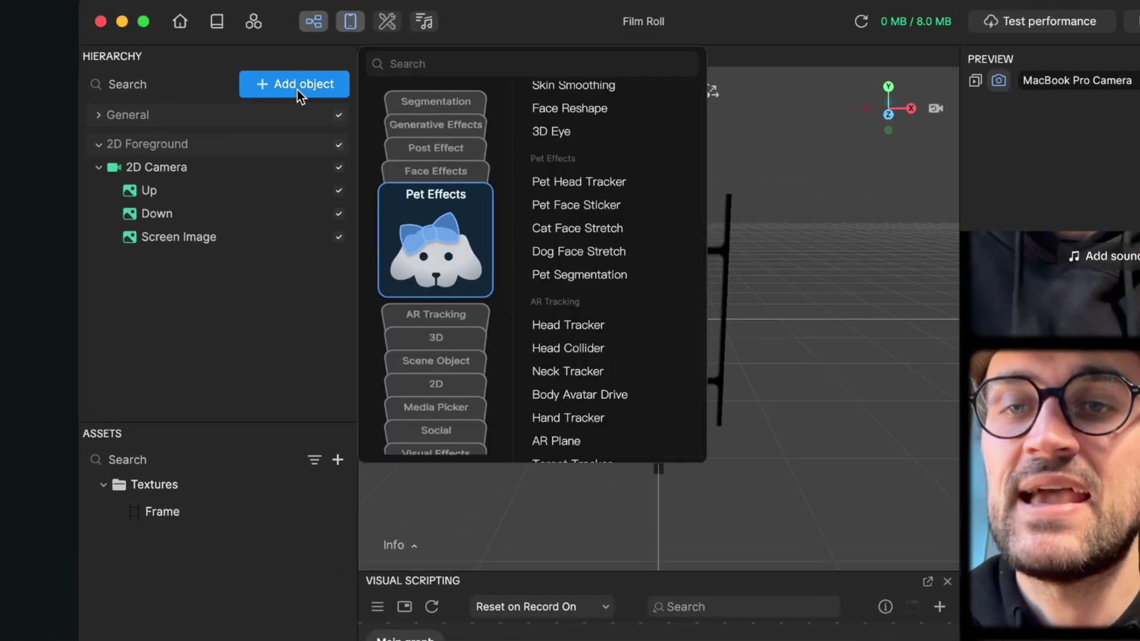
{"action": "left_click", "coordinate": [430, 125]}
{"action": "left_click", "coordinate": [446, 237]}
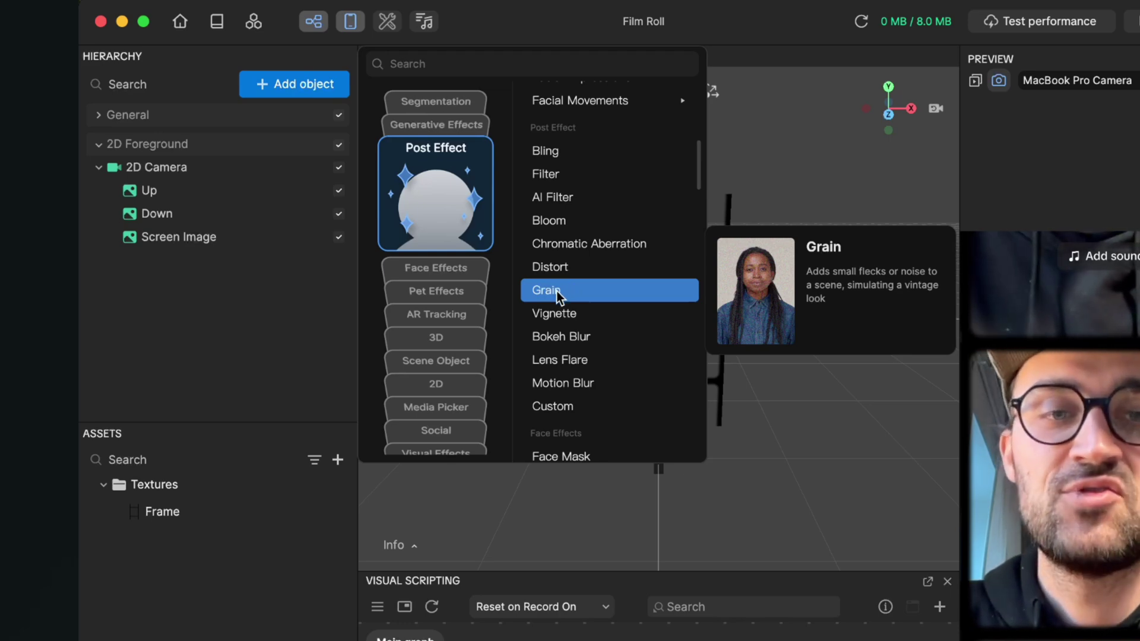
{"action": "left_click", "coordinate": [557, 291]}
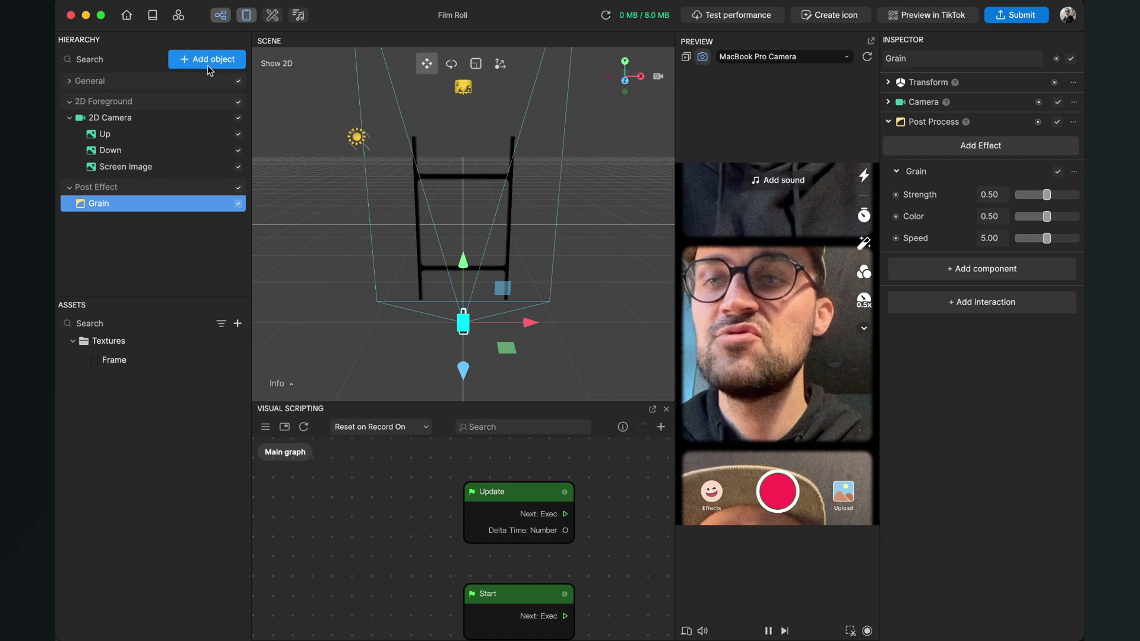
Step: Add a Chromatic Aberration post effect and set its Intensity to 0.20
{"action": "left_click", "coordinate": [211, 62]}
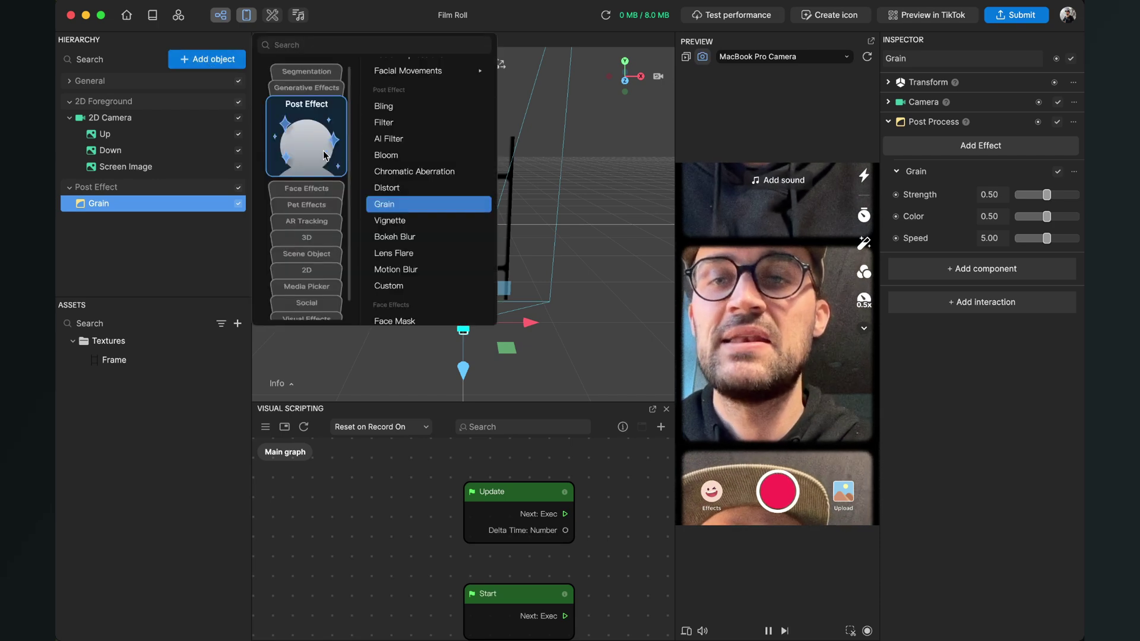
{"action": "left_click", "coordinate": [409, 174]}
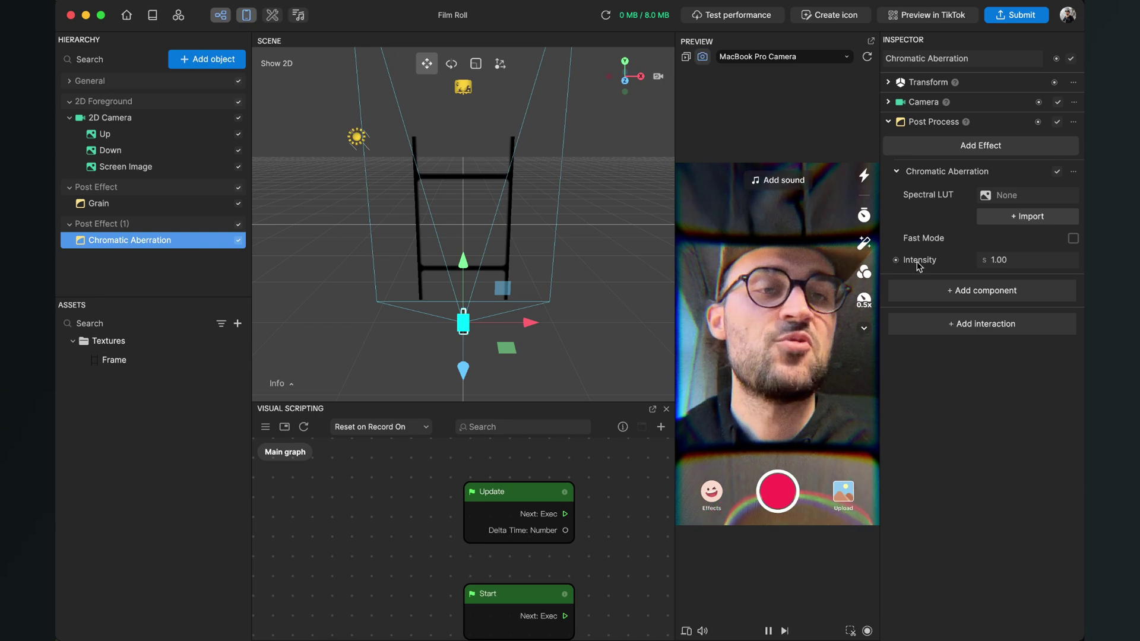
{"action": "left_click", "coordinate": [1011, 265]}
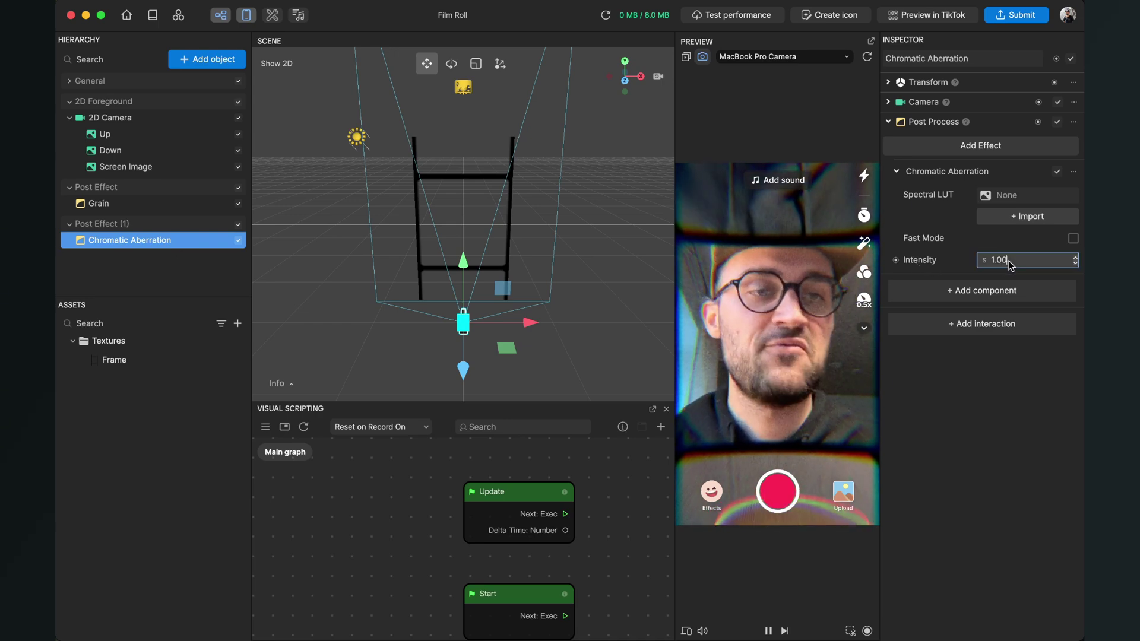
{"action": "key", "text": "BackSpace"}
{"action": "key", "text": "BackSpace"}
{"action": "key", "text": "BackSpace"}
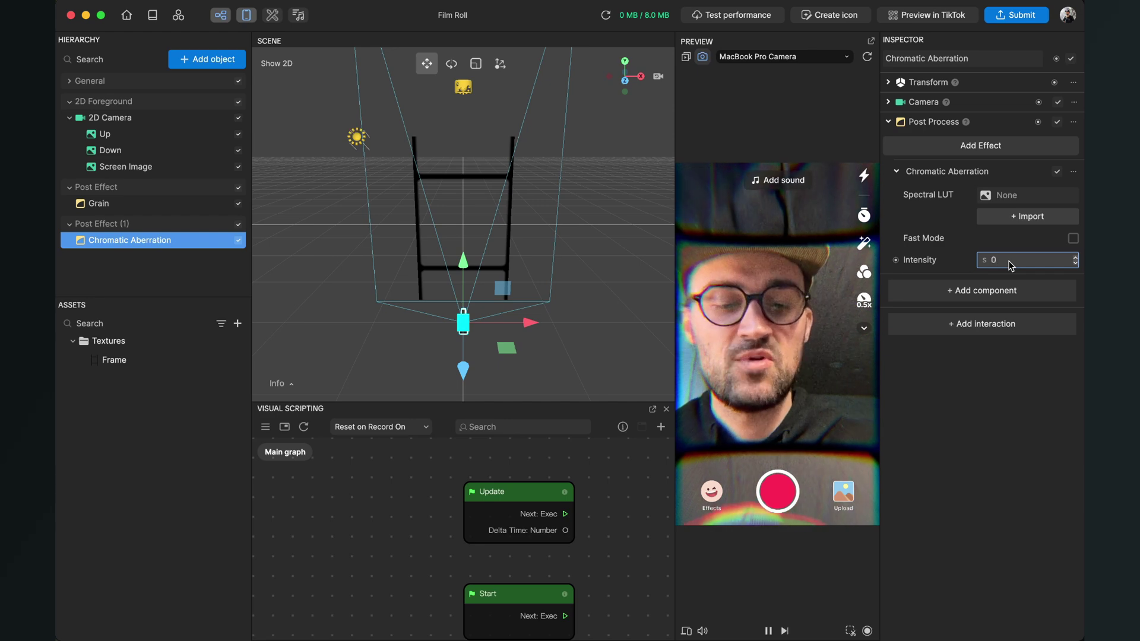
{"action": "key", "text": "Return"}
{"action": "left_click", "coordinate": [1011, 265]}
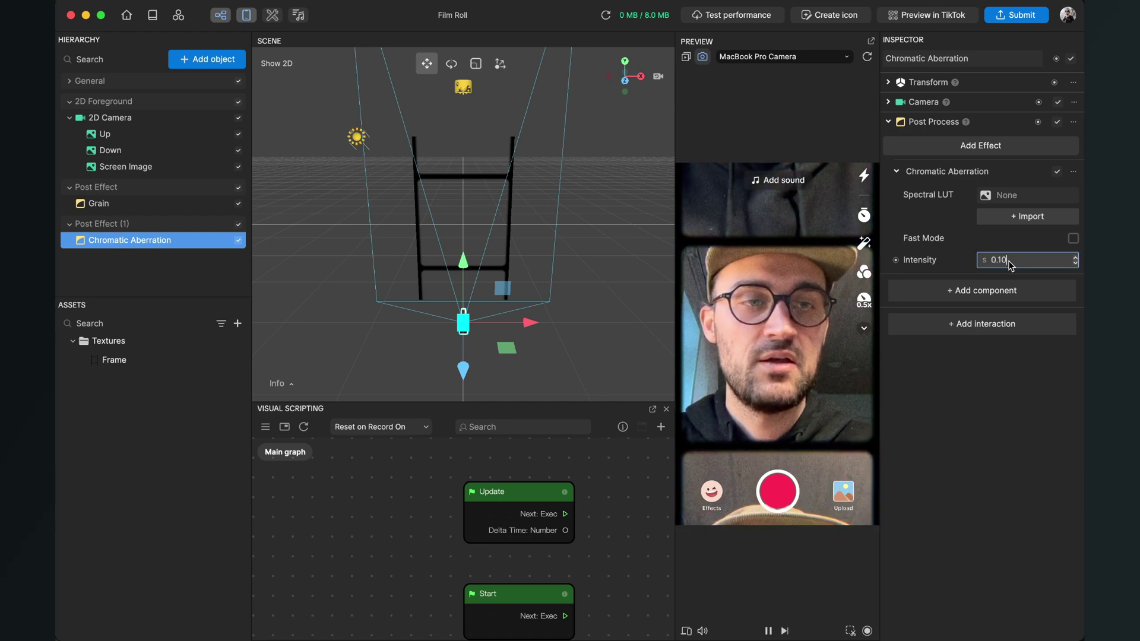
{"action": "key", "text": "Return"}
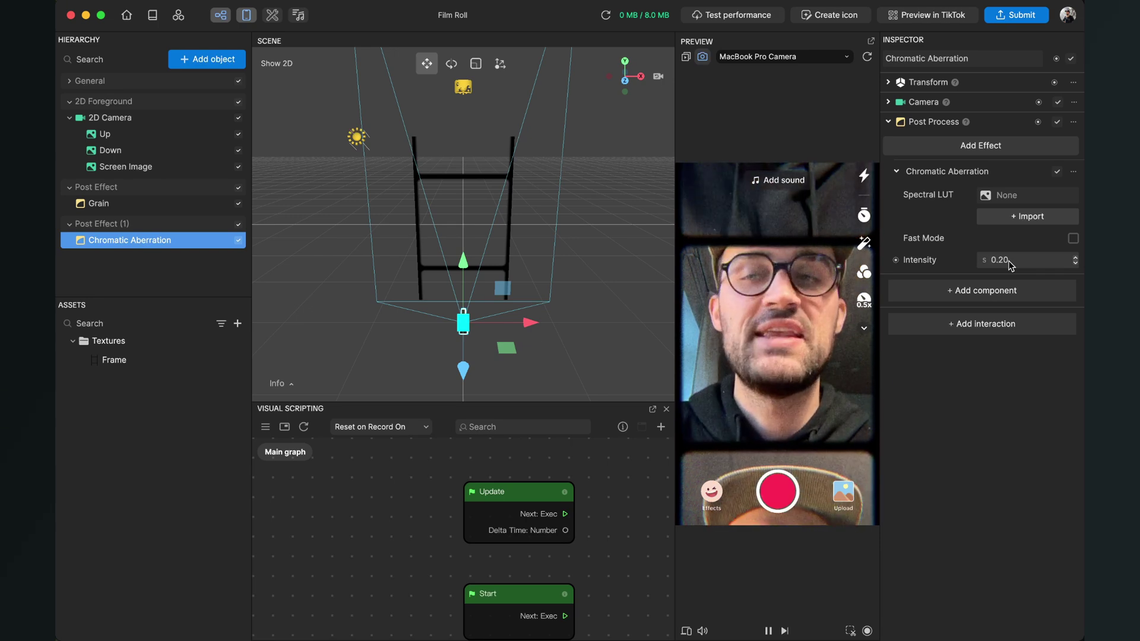
{"action": "left_click", "coordinate": [119, 207]}
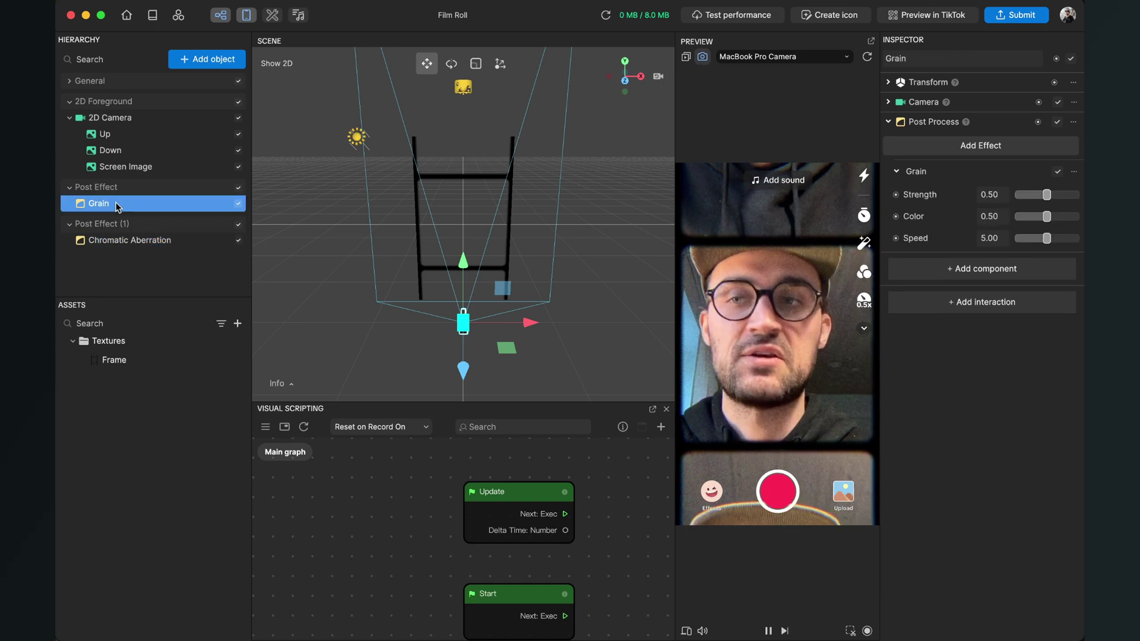